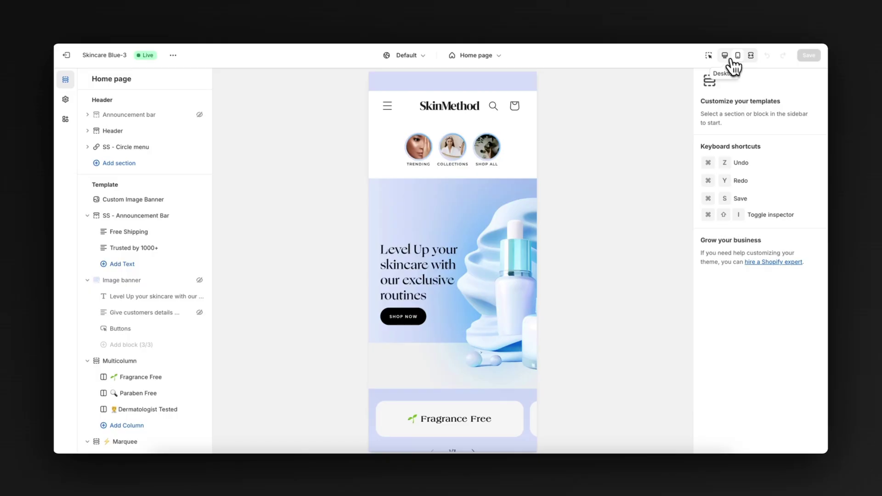
Start a DropBase brand build with a store category, the purple colour combination and a banner image.
left_click(726, 56)
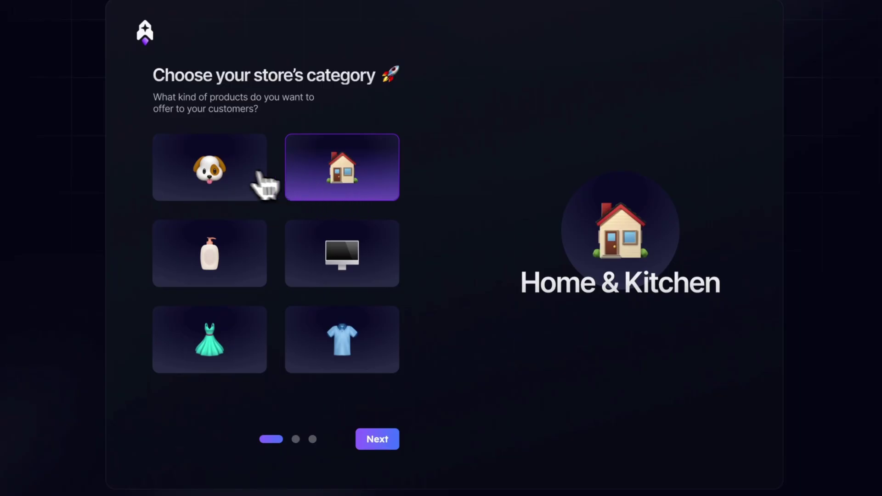
left_click(220, 169)
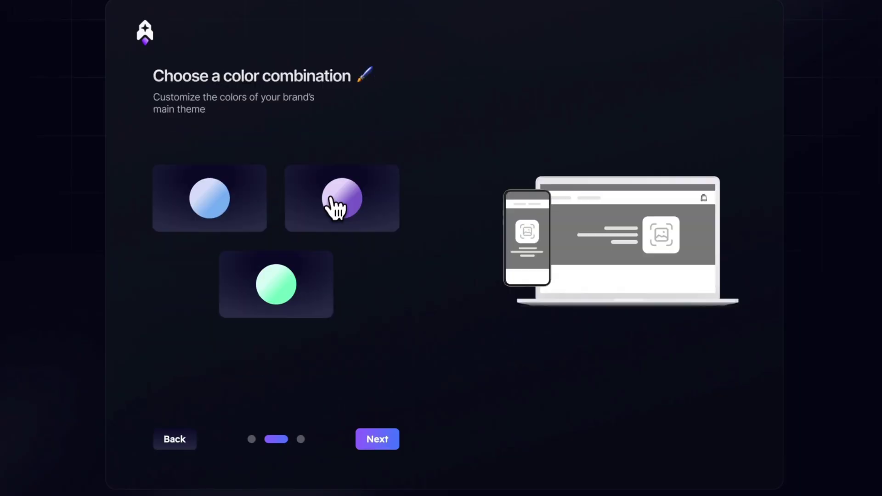
left_click(334, 193)
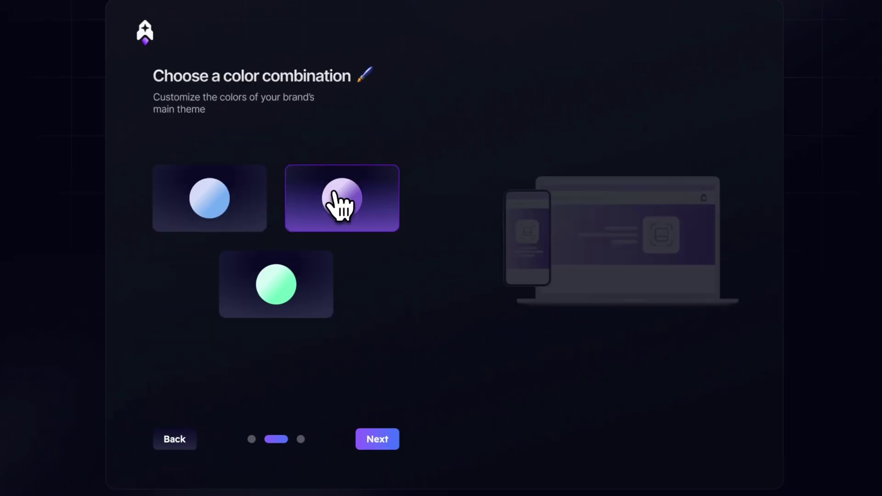
left_click(328, 216)
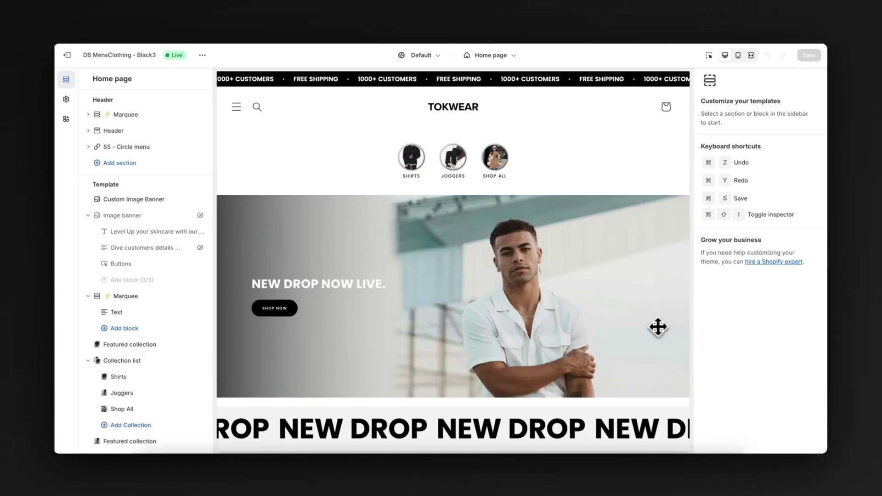
Scroll through the example stores' home and product page previews in the theme editor.
scroll(657, 326, "down", 2)
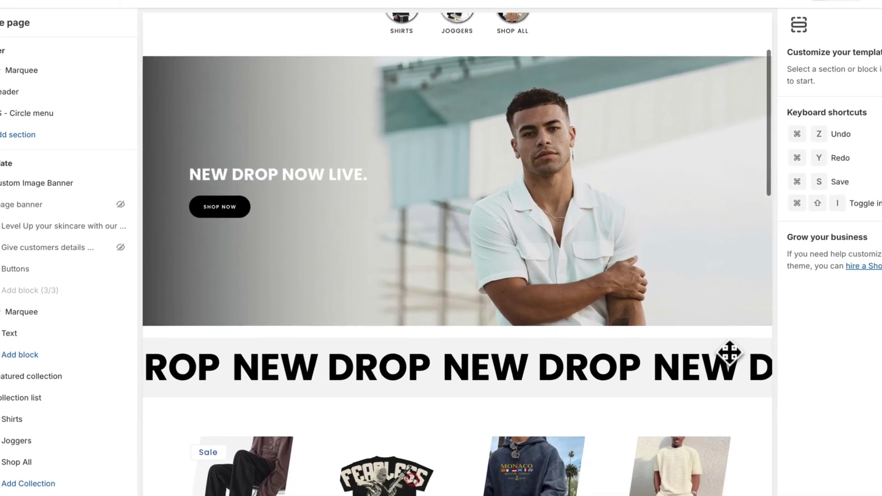
scroll(730, 352, "down", 3)
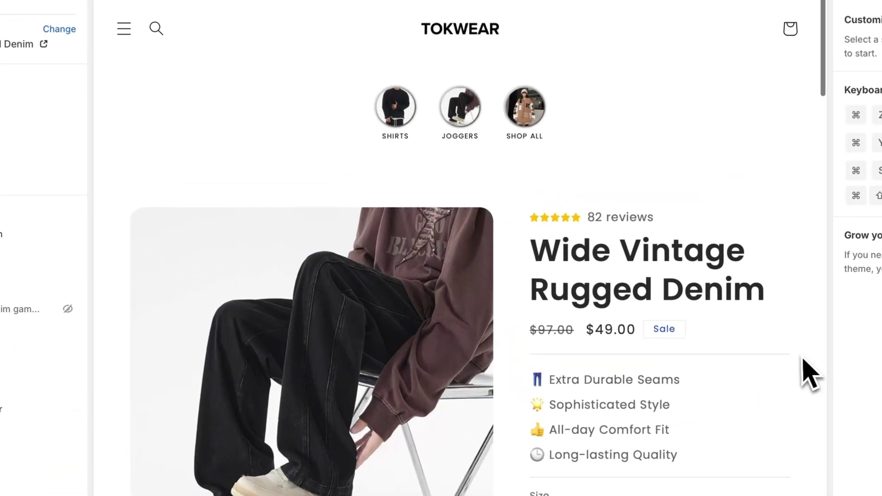
scroll(804, 364, "down", 5)
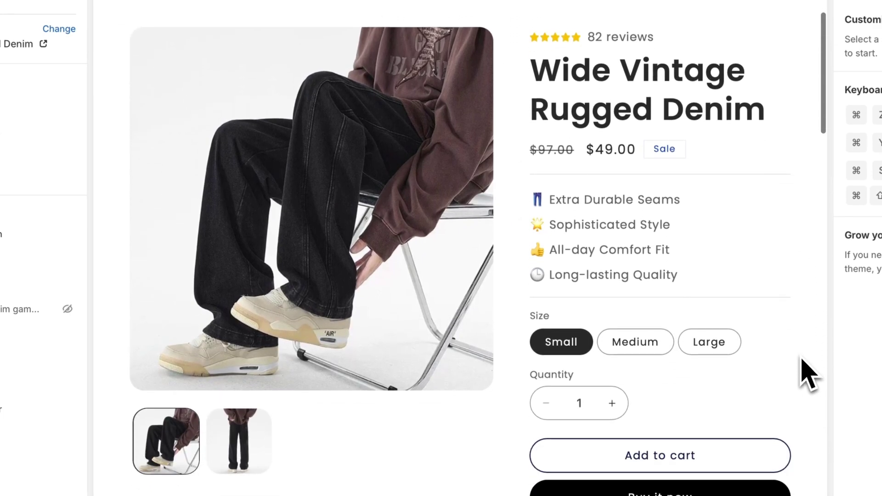
scroll(809, 375, "down", 7)
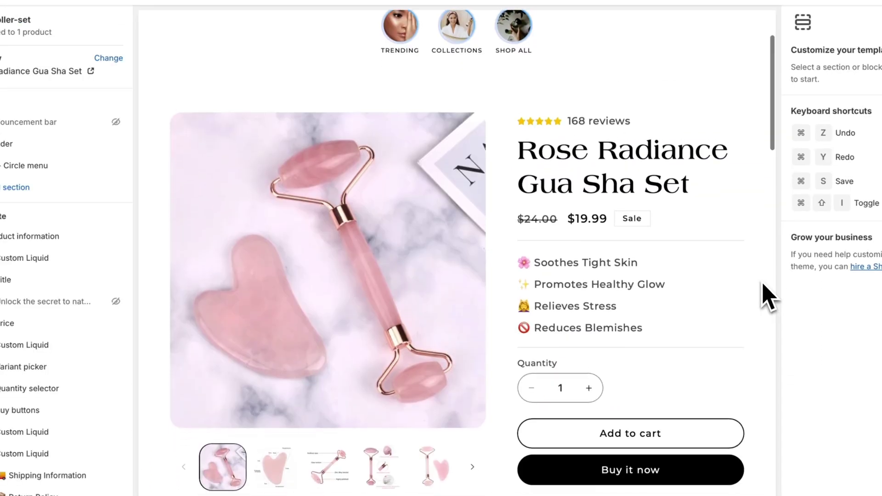
scroll(766, 296, "down", 5)
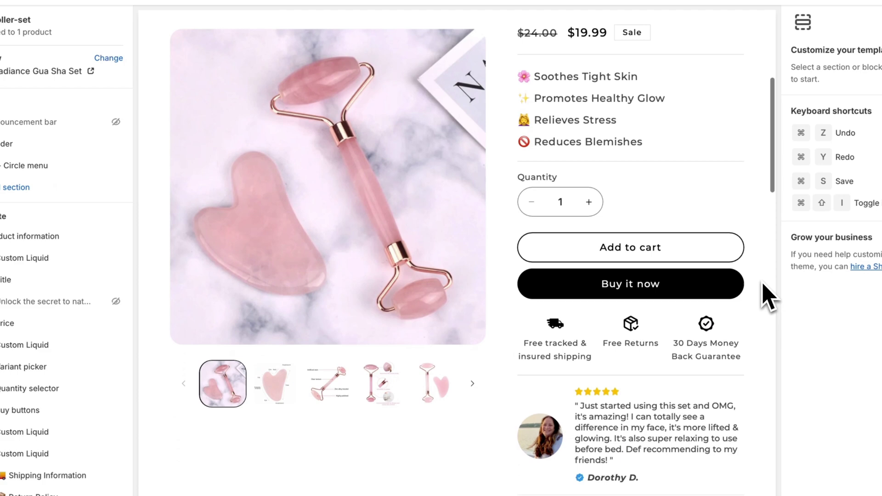
scroll(766, 297, "down", 5)
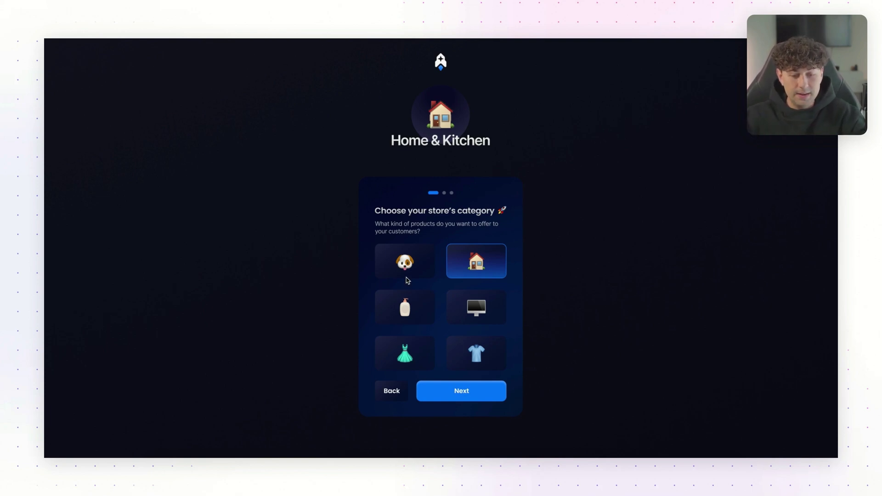
Choose the Pet (dog) store category and continue to the colour step.
left_click(420, 271)
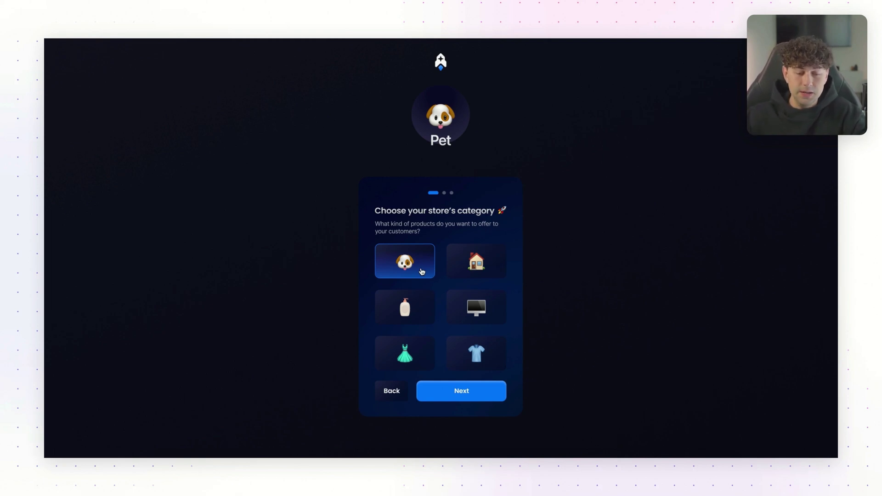
left_click(471, 395)
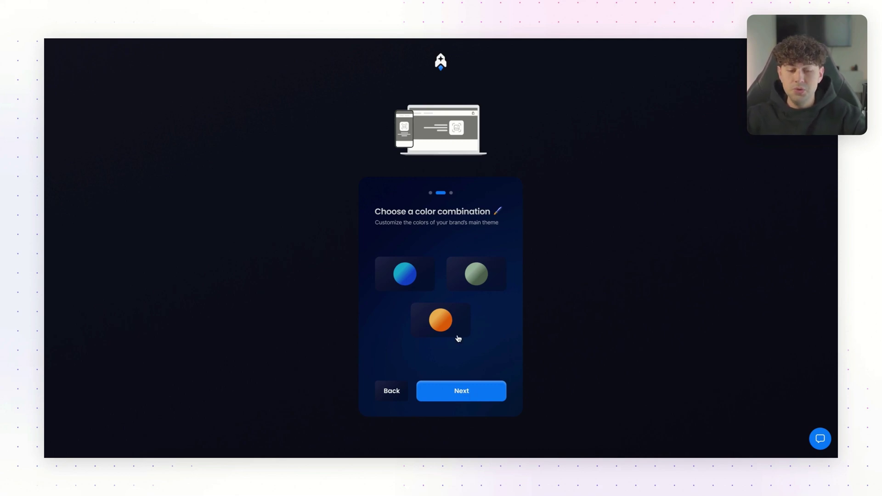
Pick the blue colour combination and the dog banner image to finish customizing.
left_click(411, 281)
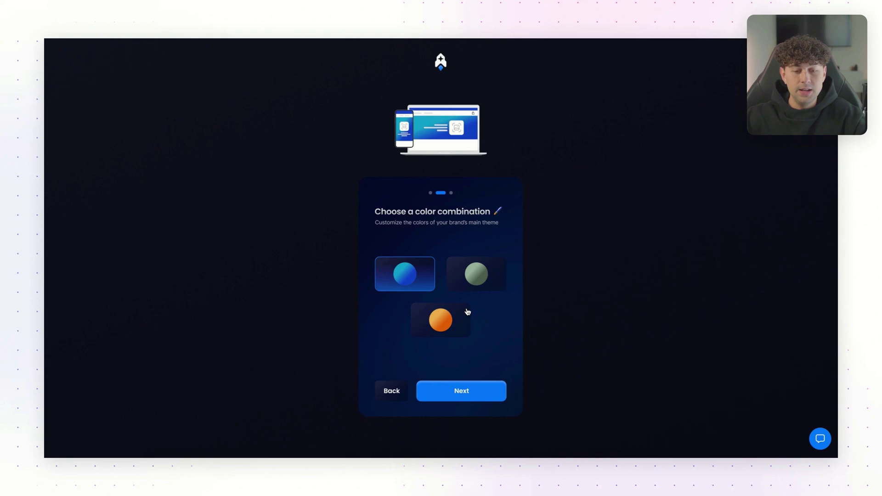
key("Return")
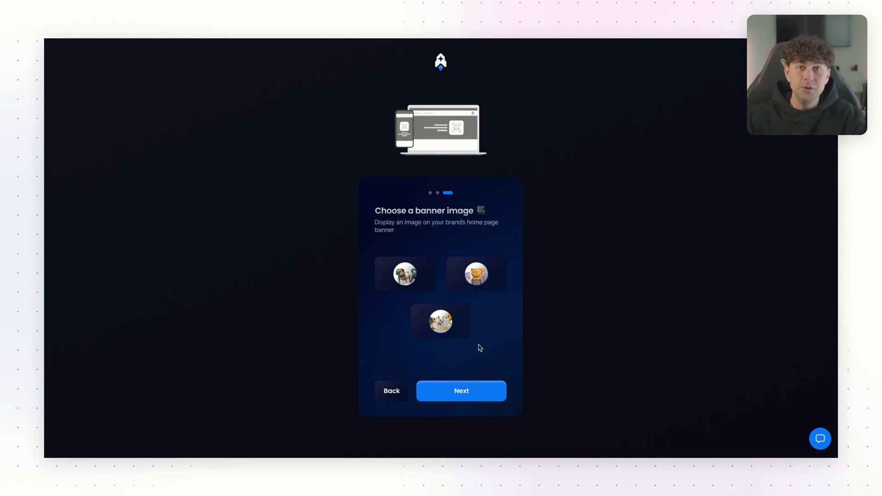
left_click(419, 285)
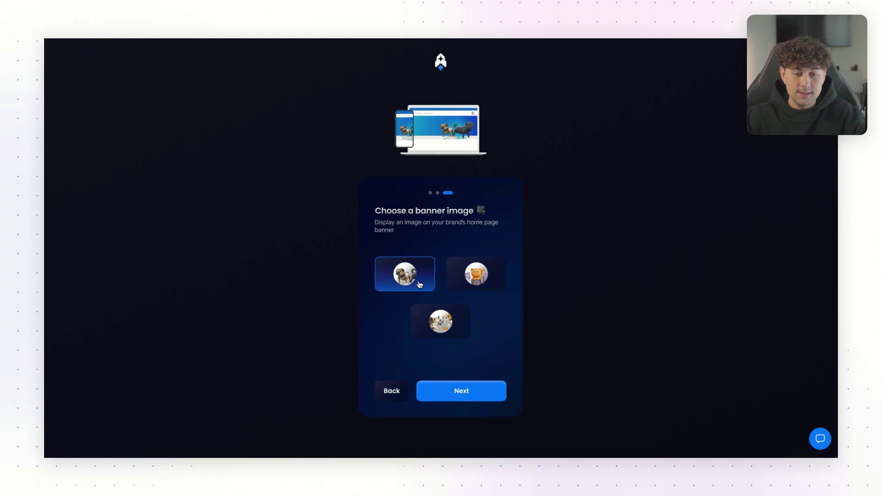
left_click(484, 388)
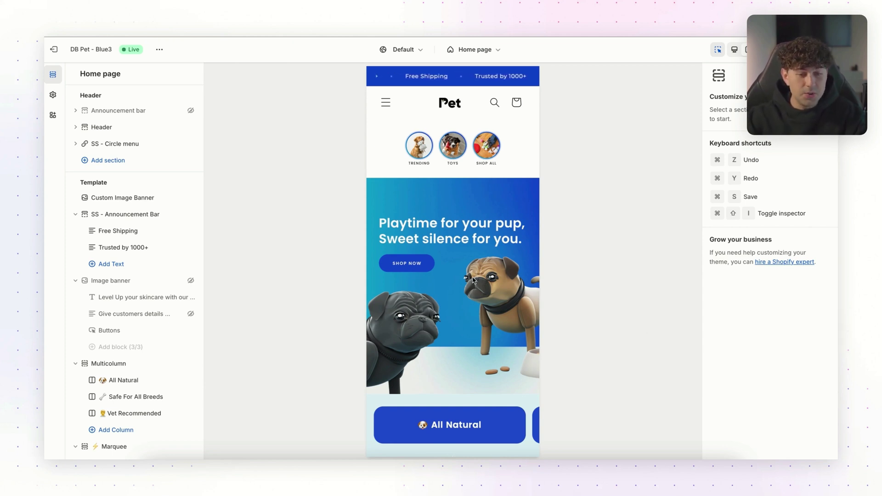
Open the SnugPaws Deluxe Pet Sofa Bed product page from the blue pet store's home page.
scroll(474, 280, "down", 5)
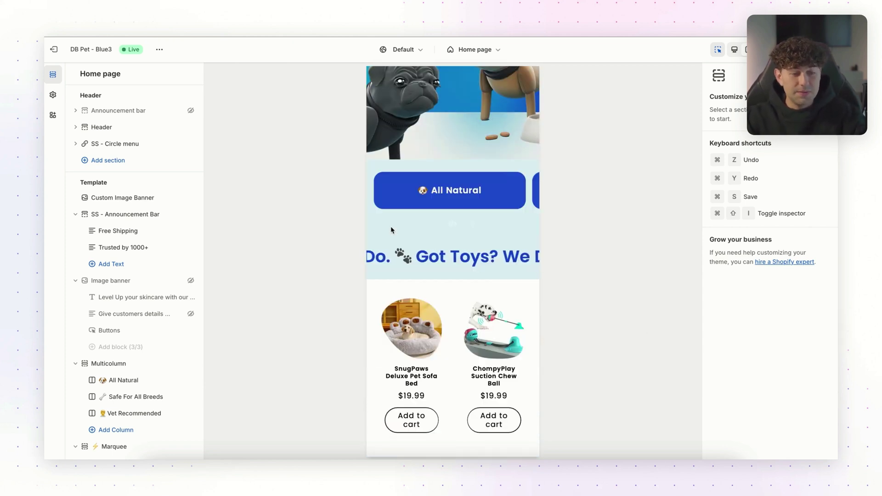
scroll(449, 232, "down", 10)
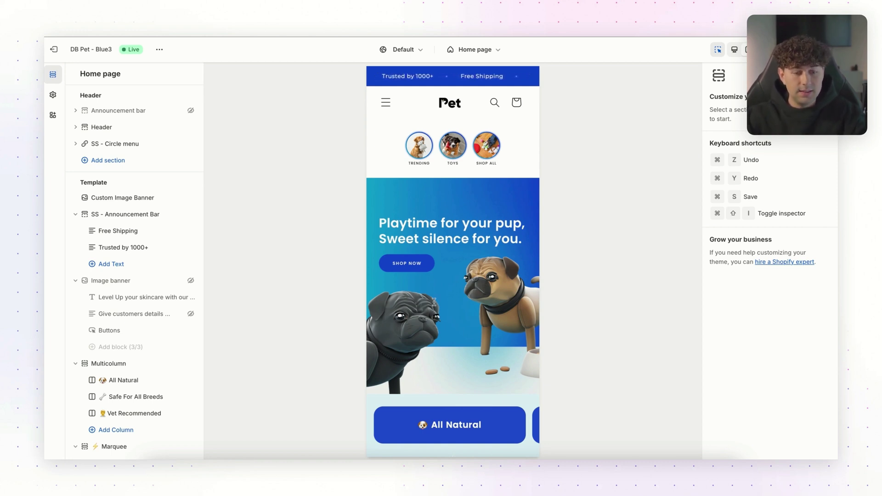
scroll(434, 301, "down", 2)
scroll(434, 302, "down", 5)
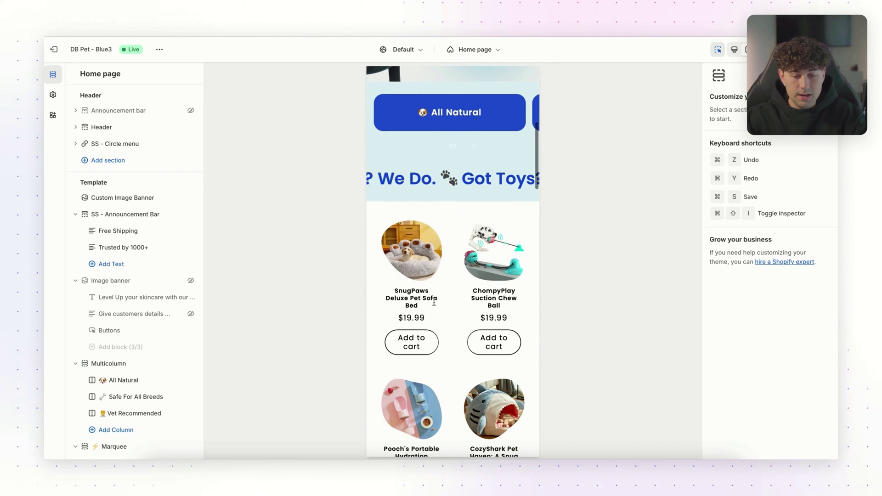
scroll(434, 302, "down", 1)
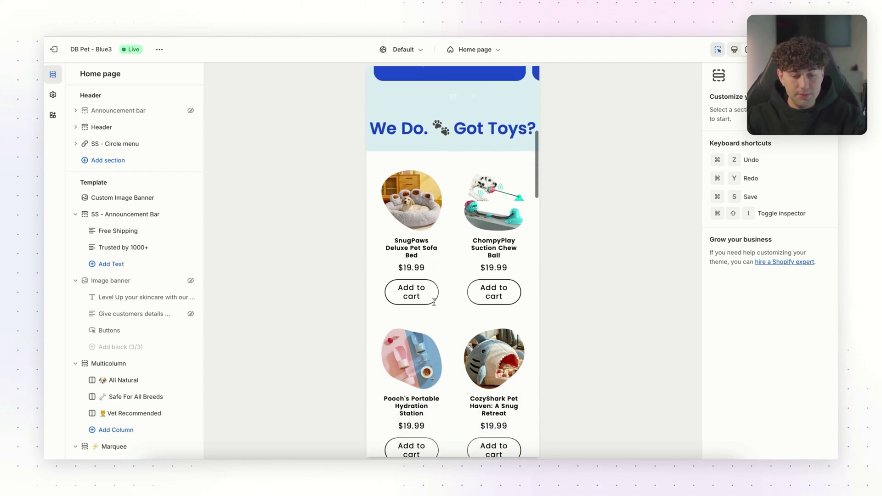
left_click(423, 205)
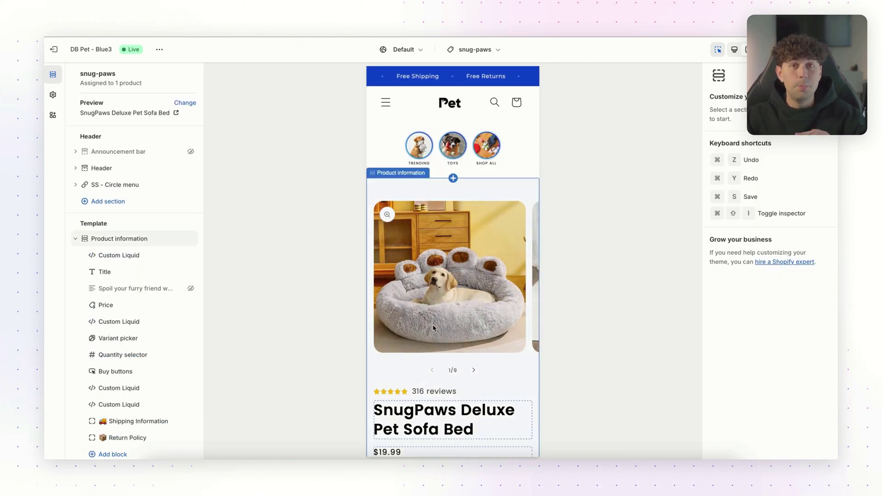
scroll(434, 327, "down", 7)
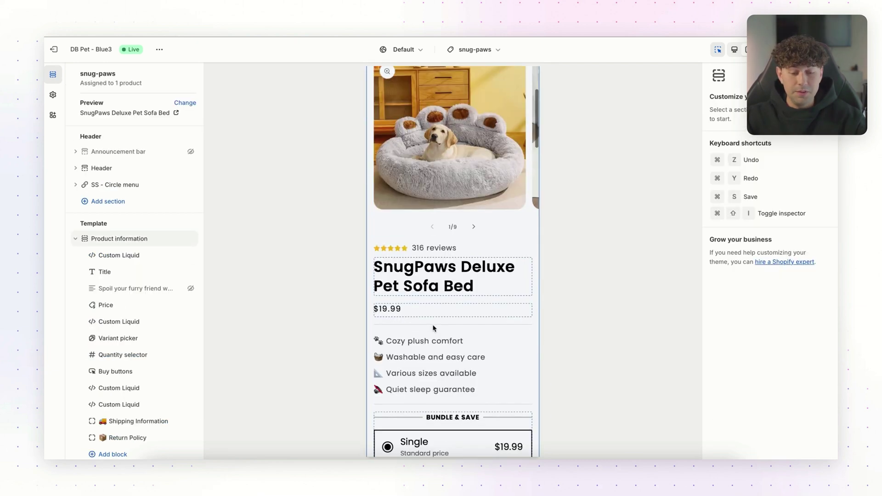
scroll(433, 328, "down", 10)
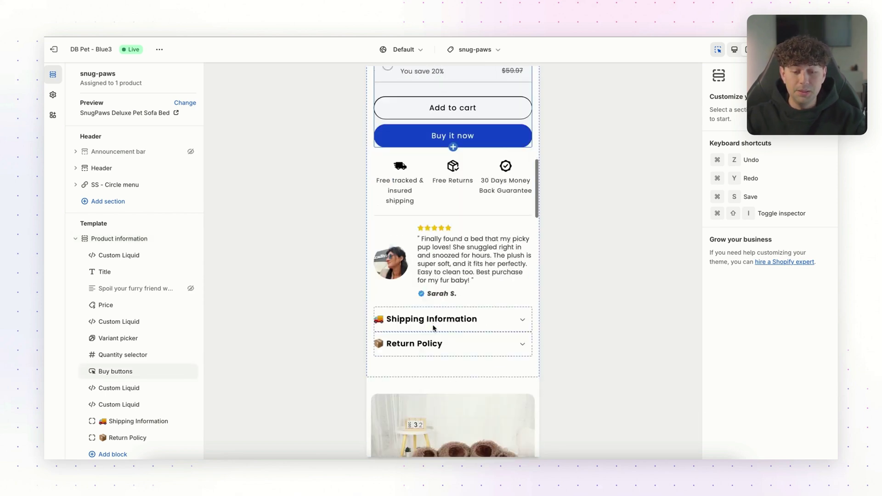
scroll(433, 328, "down", 6)
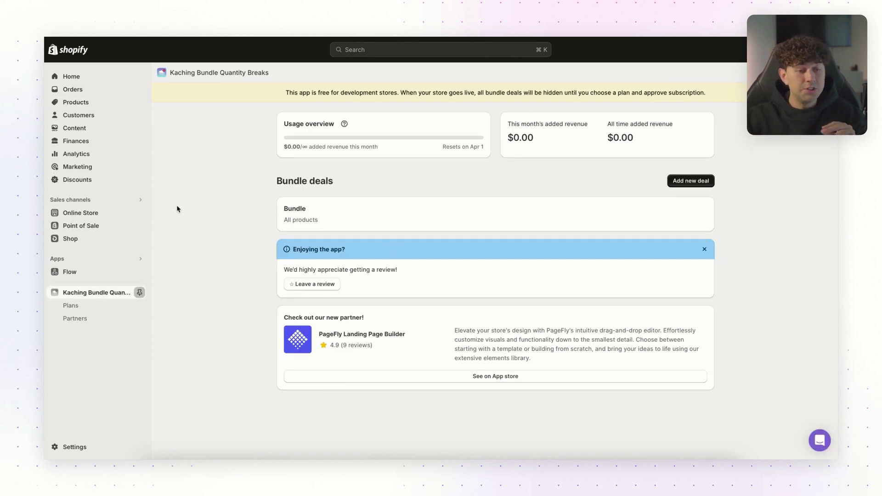
Create a new bundle deal named 'Pooch Hydration Station'.
left_click(684, 182)
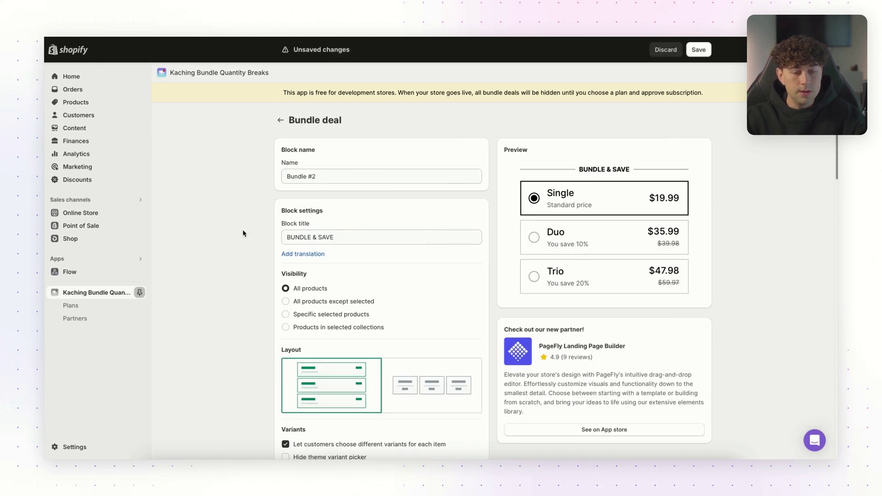
left_click(349, 174)
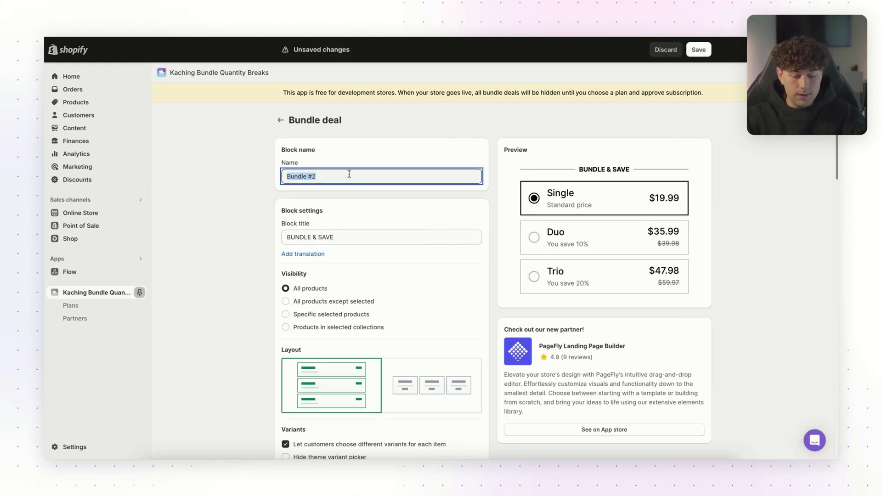
type("Pooch Hyd")
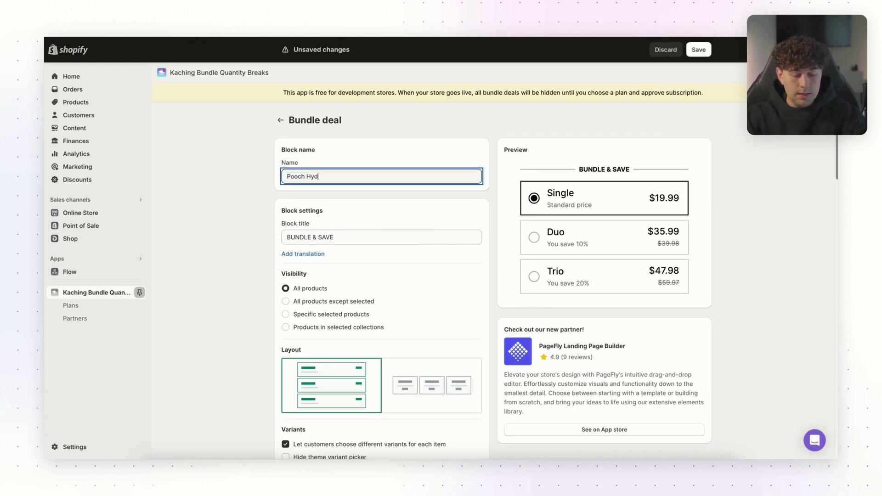
type("ration Station")
scroll(301, 208, "down", 1)
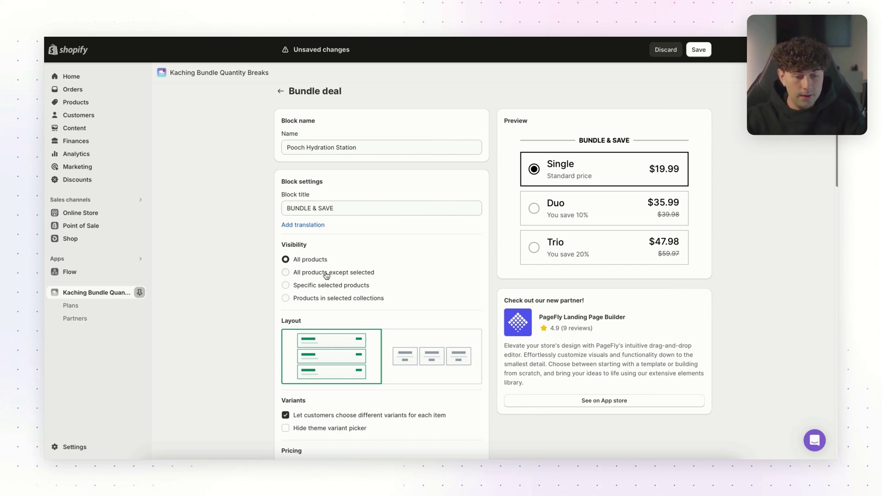
Limit the deal's visibility to the selected product Pooch's Portable Hydration Station.
left_click(325, 274)
left_click(326, 286)
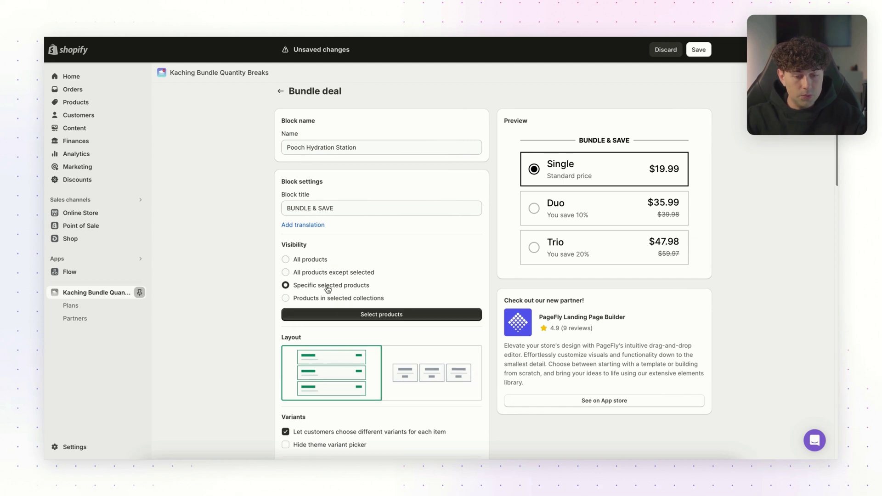
left_click(380, 314)
scroll(469, 251, "down", 1)
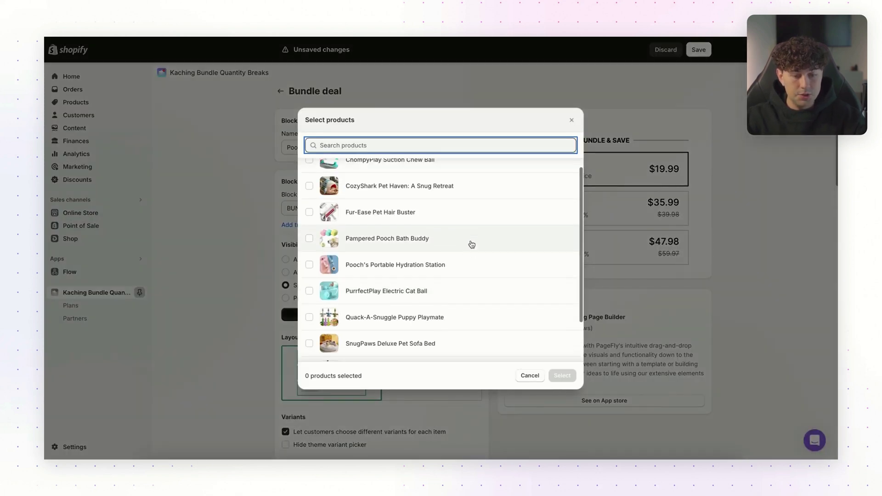
left_click(428, 259)
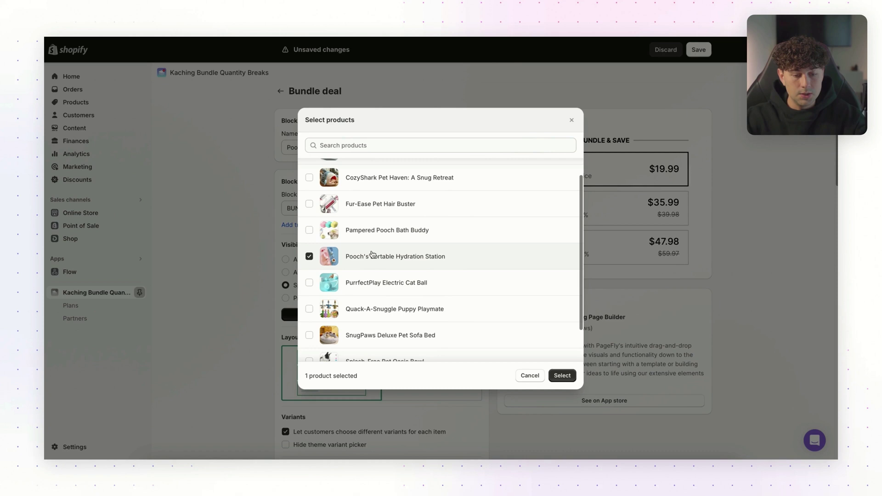
left_click(568, 377)
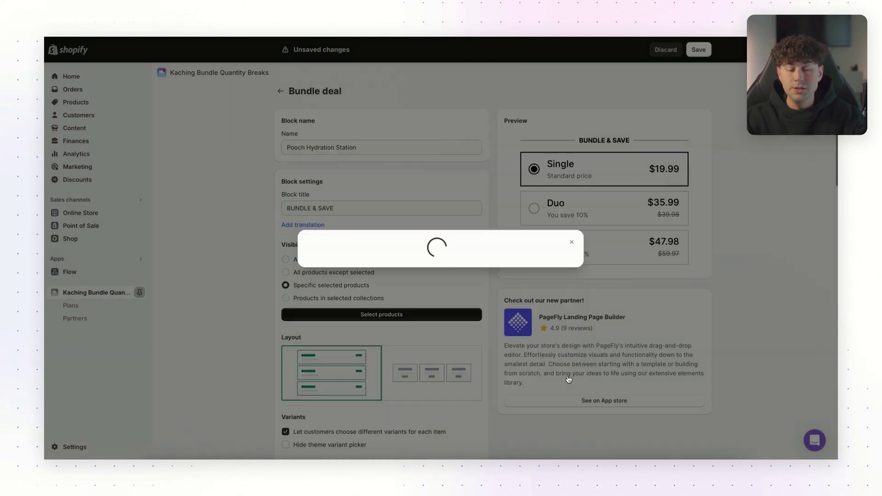
scroll(324, 317, "down", 1)
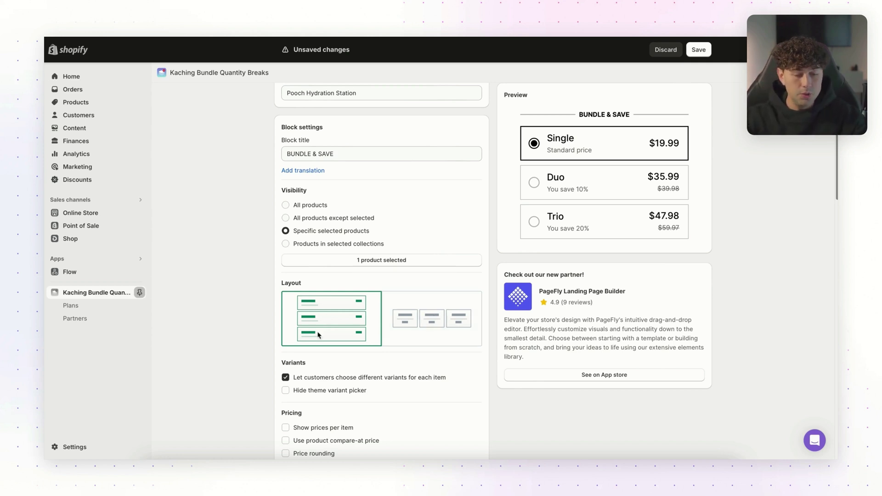
Enable Skip cart so buyers go straight to checkout.
scroll(329, 346, "down", 3)
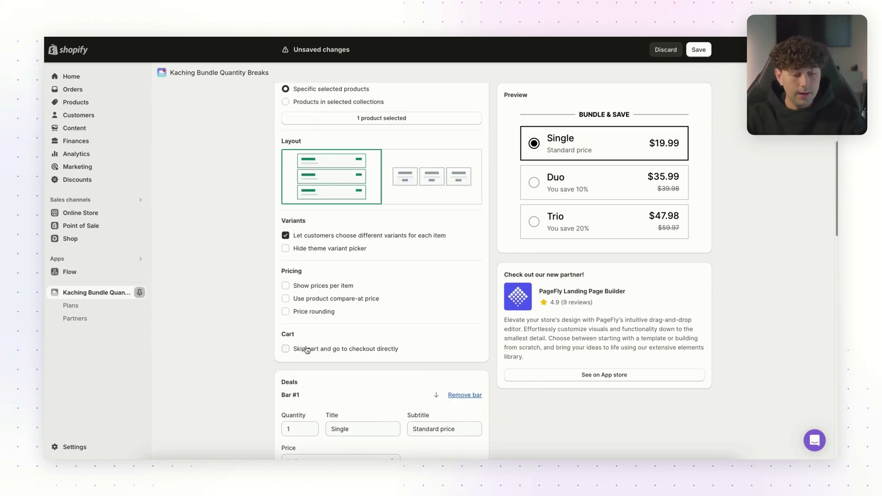
left_click(286, 350)
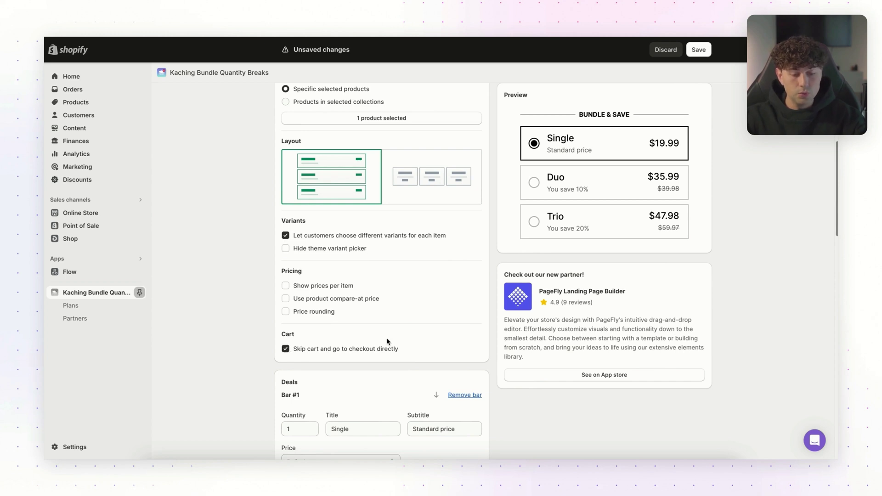
scroll(388, 341, "down", 4)
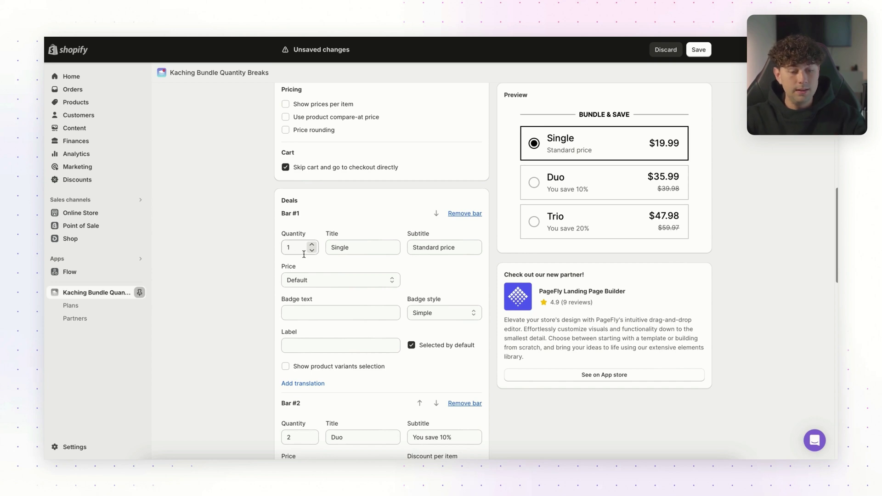
Retitle the Single, Duo and Trio tiers to Buy One, Buy Two and Buy Three.
double_click(360, 247)
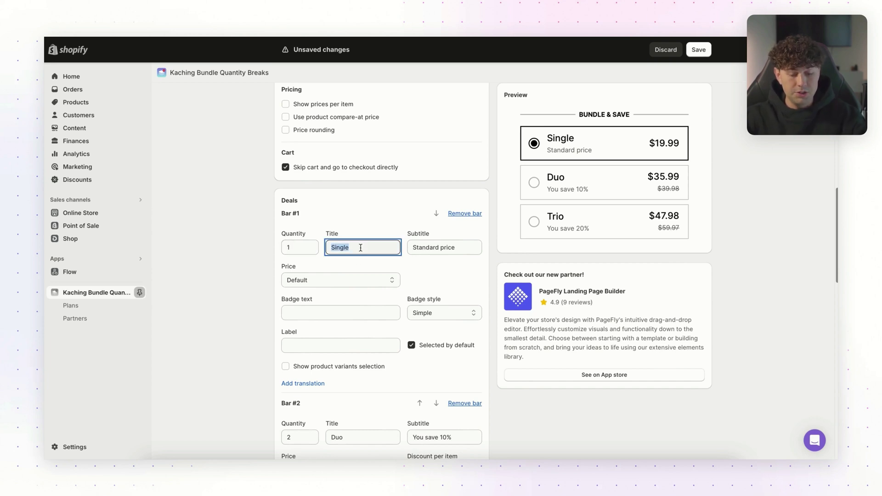
type("Buy One")
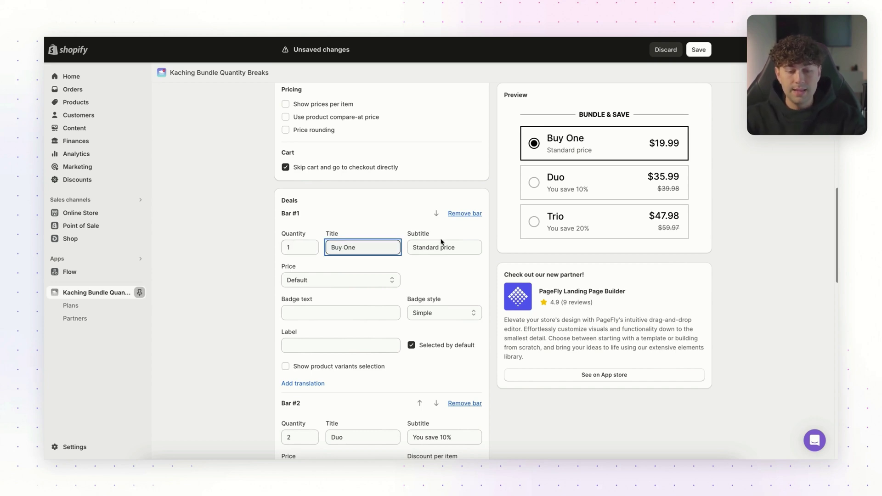
scroll(450, 259, "down", 5)
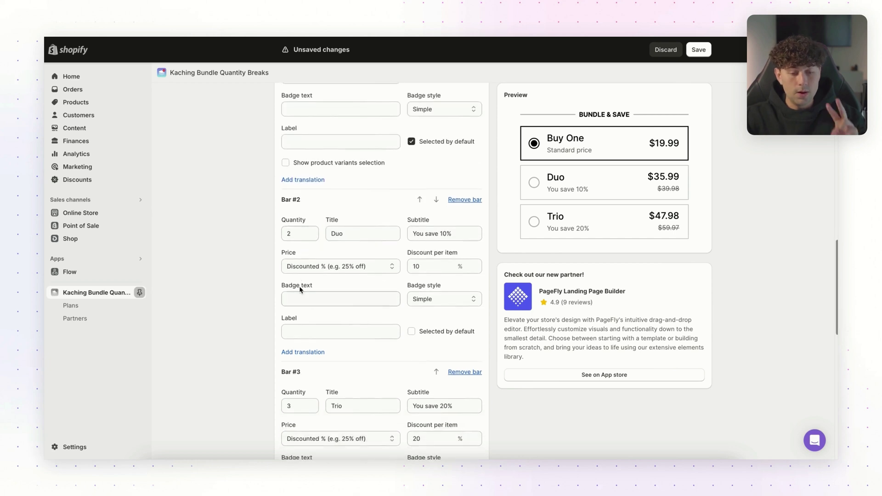
double_click(345, 233)
type("Buy Two")
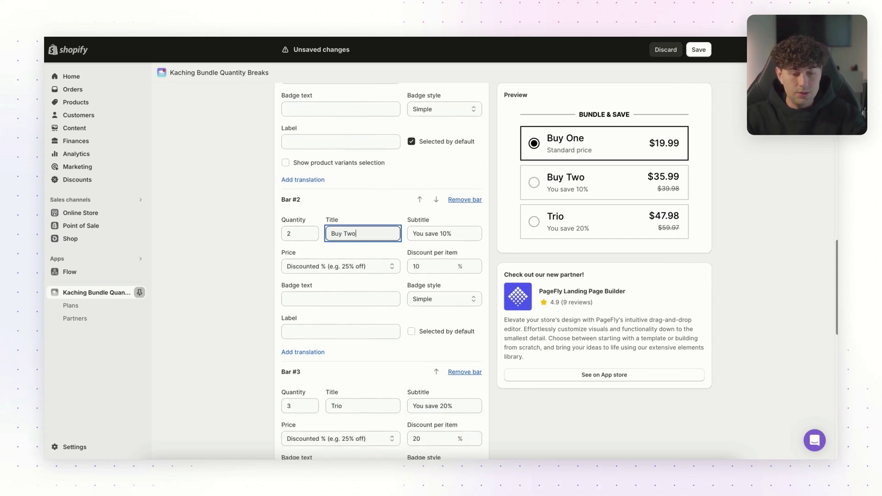
scroll(354, 295, "down", 2)
double_click(354, 302)
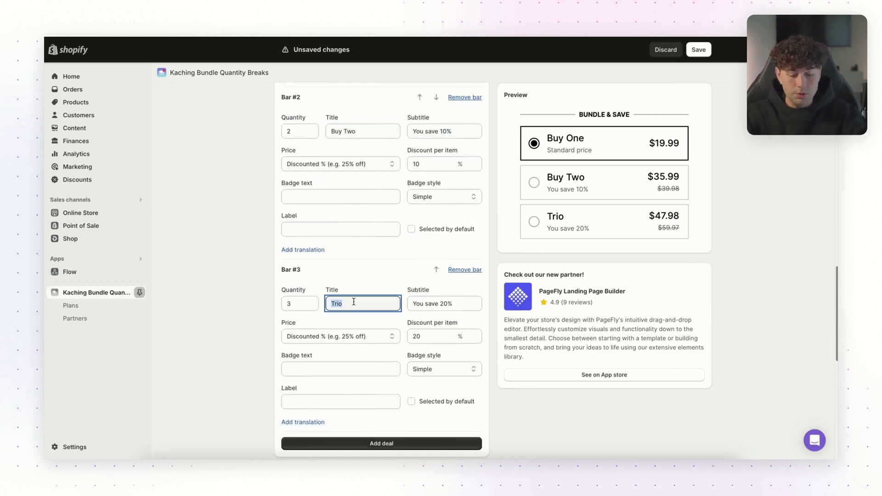
type("Buy Three")
Change the tier subtitles to 'Save 10%' and 'Save 20%'.
scroll(428, 184, "up", 2)
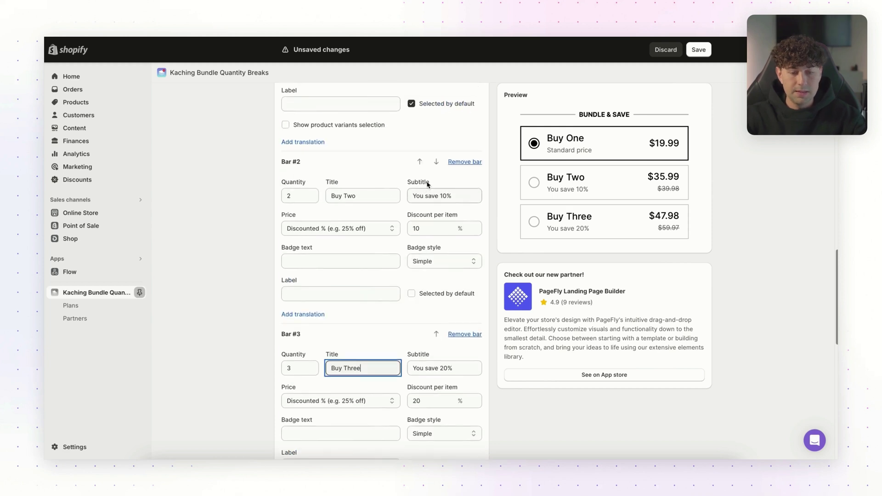
left_click_drag(452, 194, 386, 196)
left_click(442, 198)
type("S")
scroll(444, 303, "down", 1)
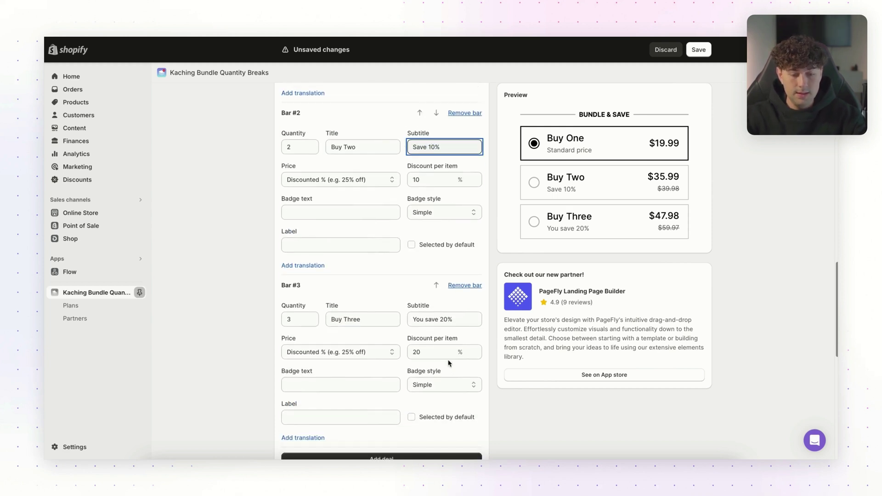
left_click_drag(428, 319, 412, 320)
Give the Buy Three tier a 'Best Value' badge.
type("S")
scroll(387, 331, "down", 1)
left_click(350, 338)
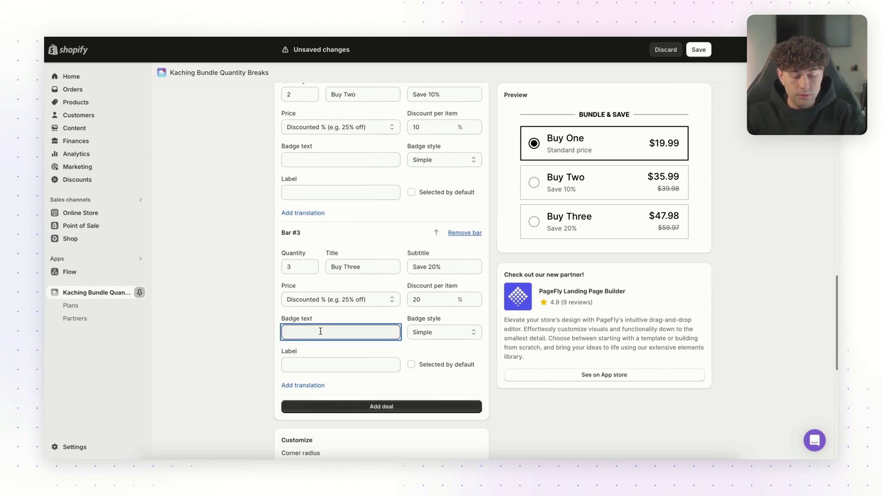
type("Best Value")
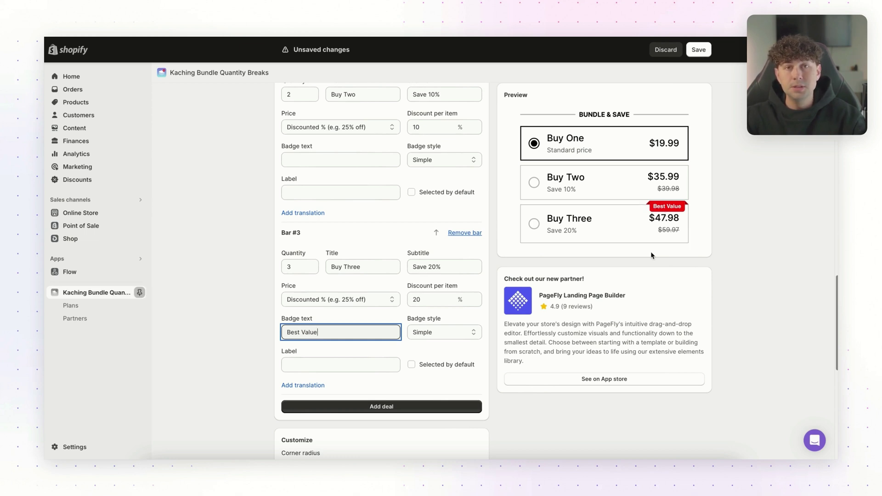
scroll(400, 311, "up", 2)
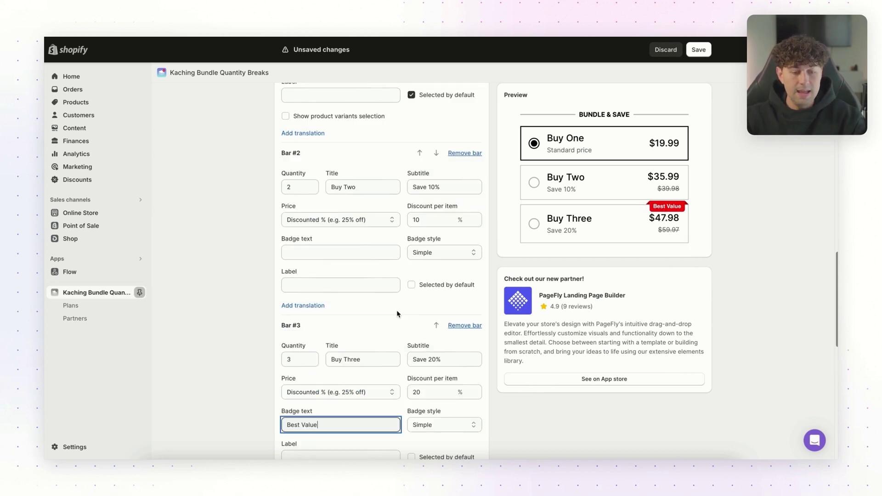
Give the Buy Two tier a 'Most Popular' badge with the Most popular badge style.
left_click(328, 252)
type("MOst")
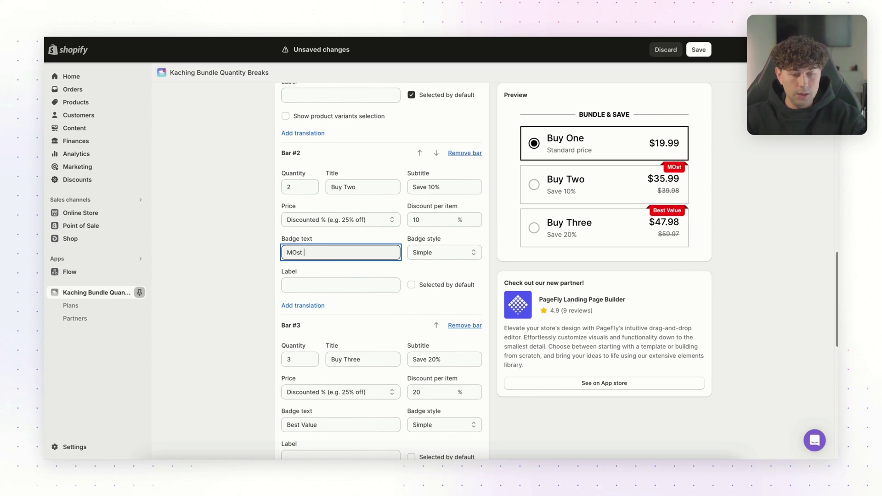
key("BackSpace")
key("BackSpace")
key("BackSpace")
type("ost Popular")
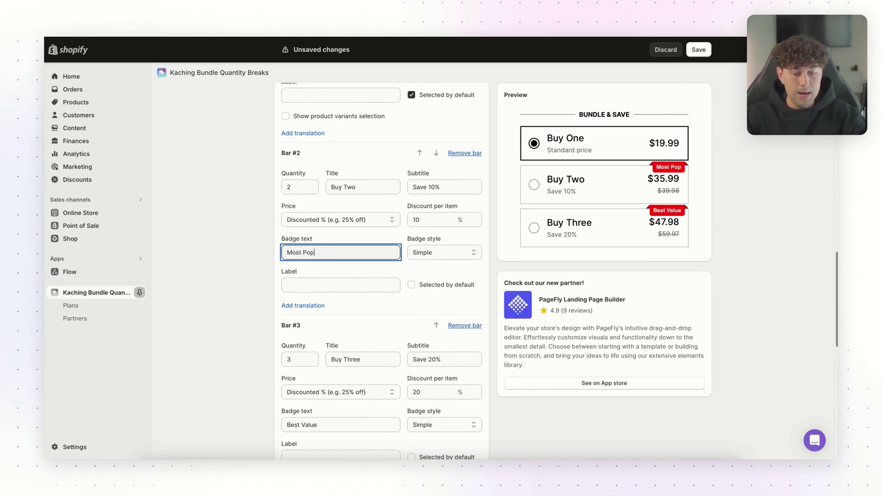
scroll(381, 271, "down", 1)
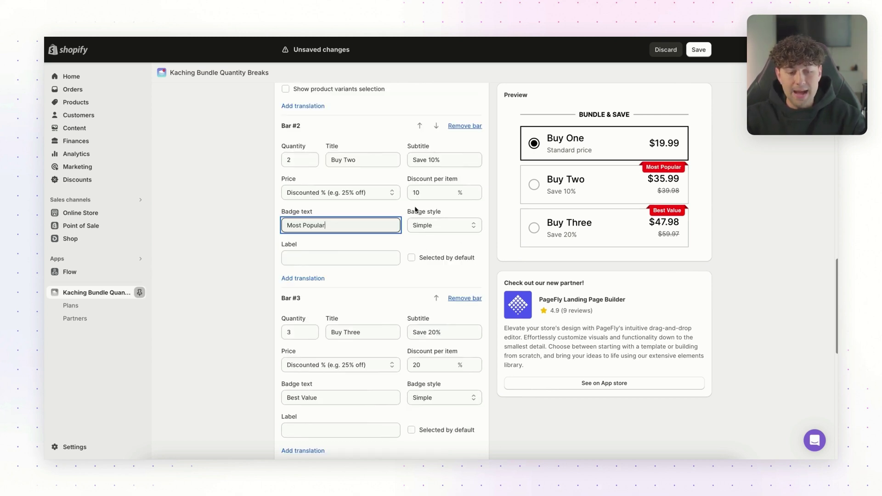
left_click(459, 234)
left_click(455, 233)
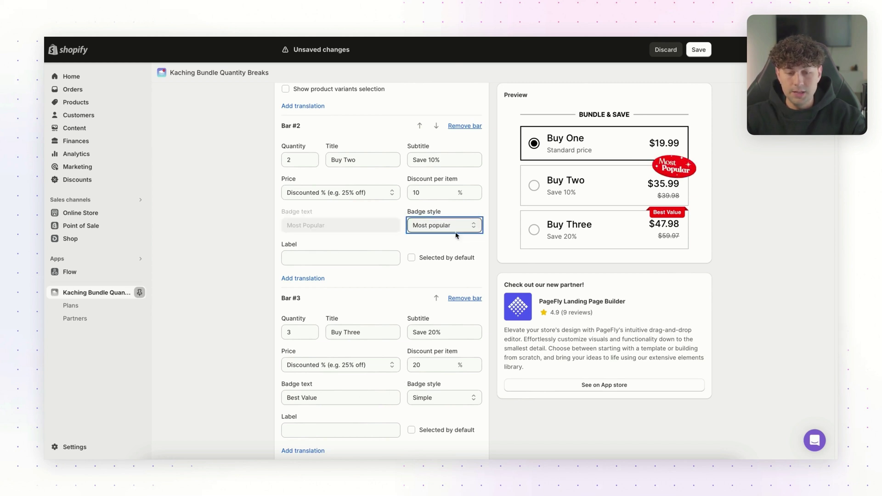
Label Buy Two 'Free Shipping' and begin the same label on Buy Three.
scroll(645, 222, "up", 1)
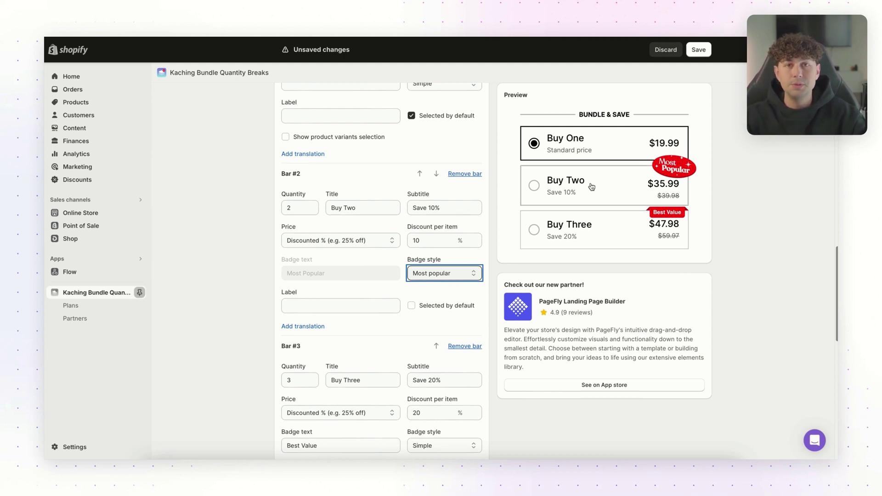
left_click(368, 305)
type("Free Shipping")
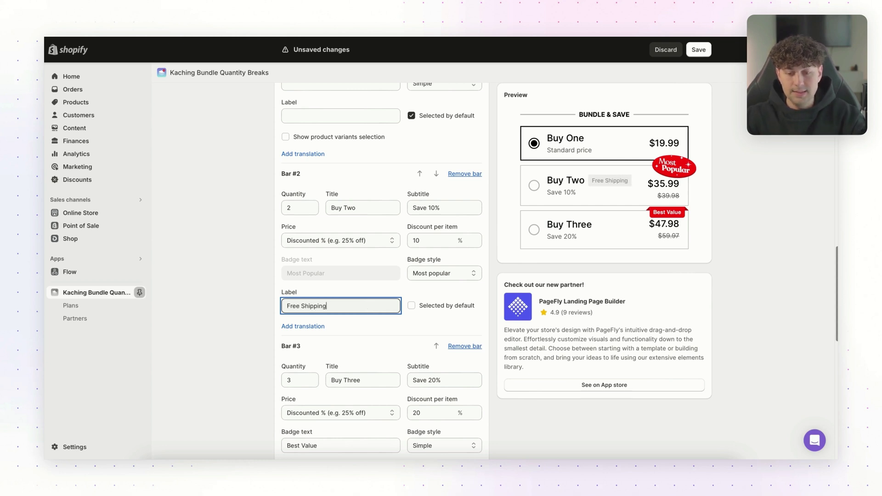
scroll(368, 311, "down", 3)
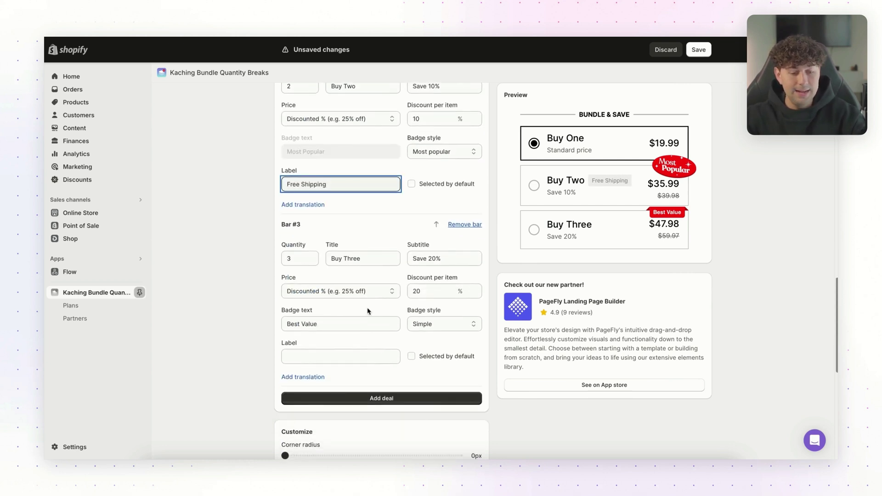
left_click(366, 357)
type("Free S")
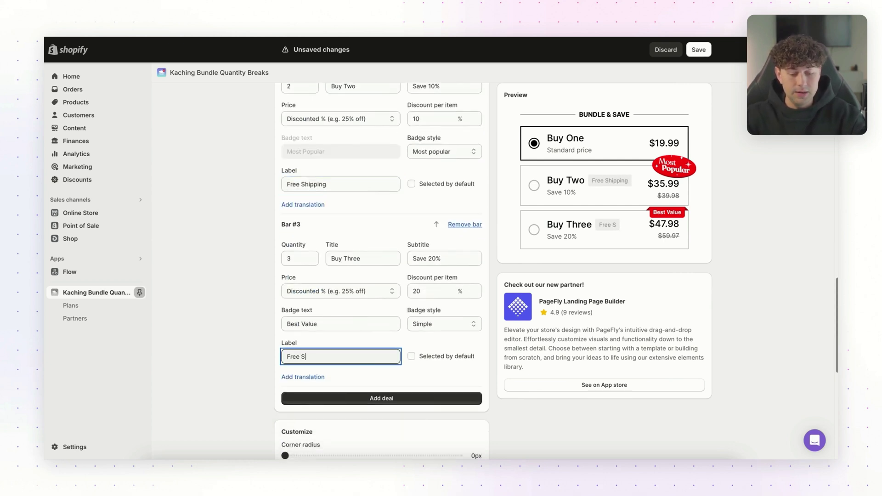
key("BackSpace")
type("Cust")
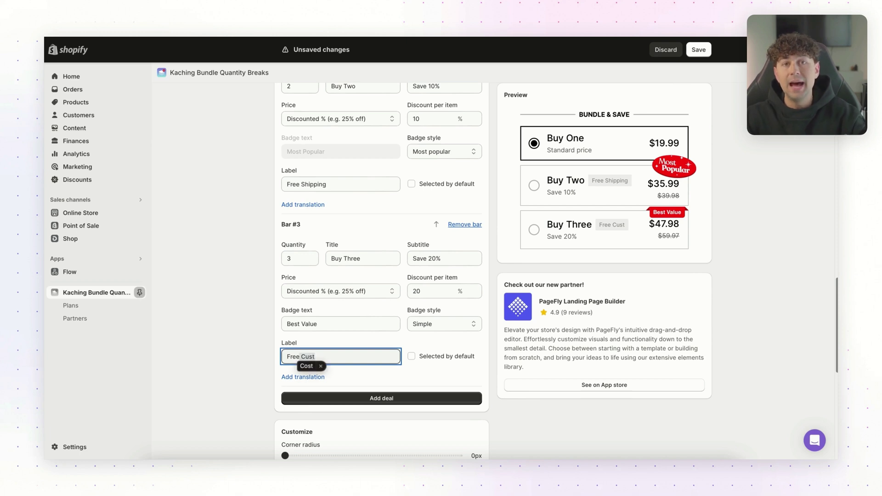
Set the bundle cards' corner radius to 10px.
scroll(355, 320, "down", 5)
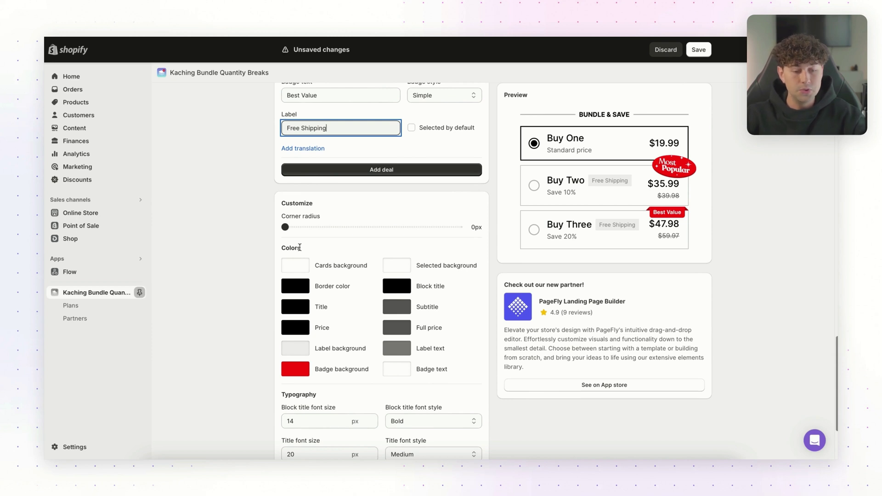
left_click_drag(285, 228, 331, 221)
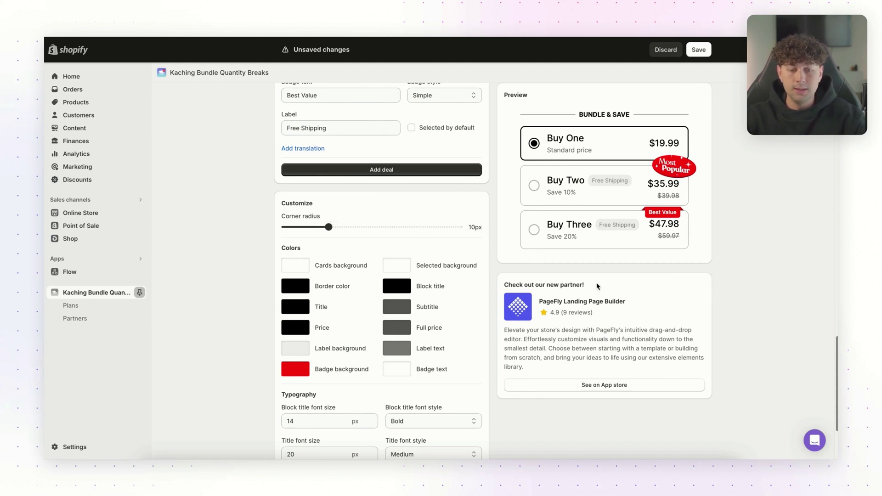
scroll(597, 286, "down", 1)
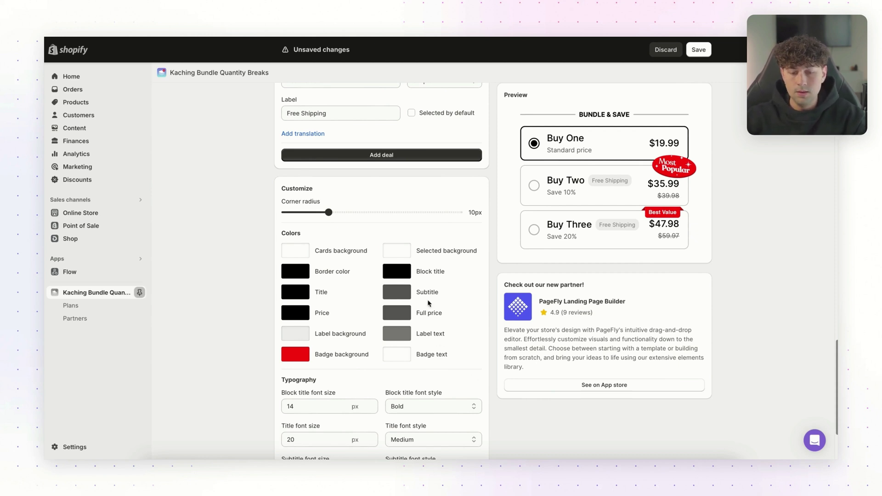
scroll(329, 329, "down", 1)
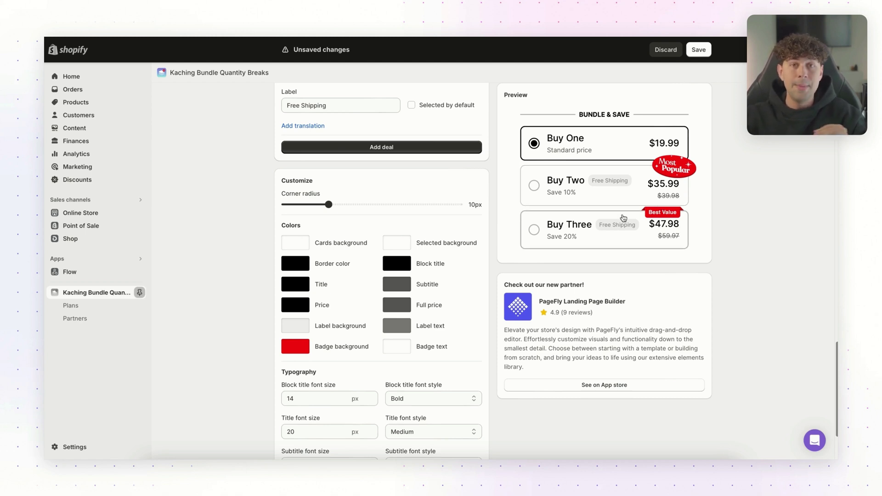
Change the badge background colour from red to blue (#1177FF).
left_click(297, 351)
left_click_drag(329, 255, 328, 284)
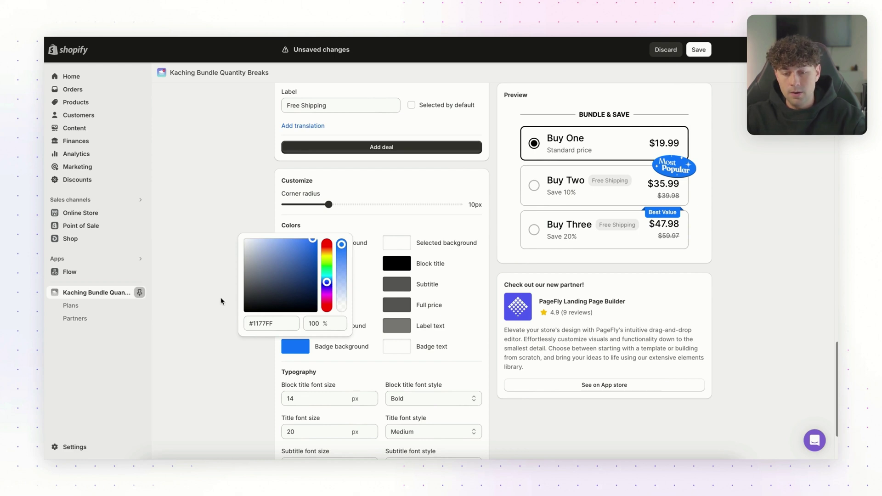
scroll(415, 323, "up", 15)
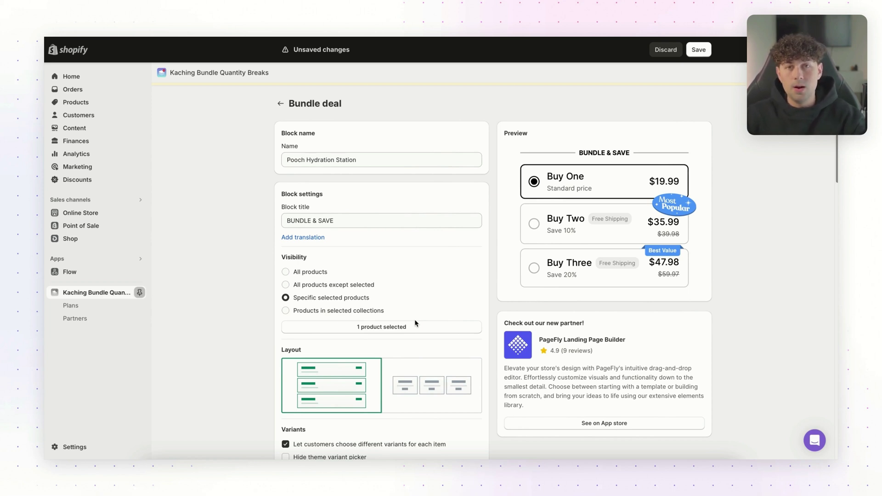
Save the bundle deal and scroll the Pooch's Portable Hydration Station preview to the Bundle & Save tiers.
left_click(698, 49)
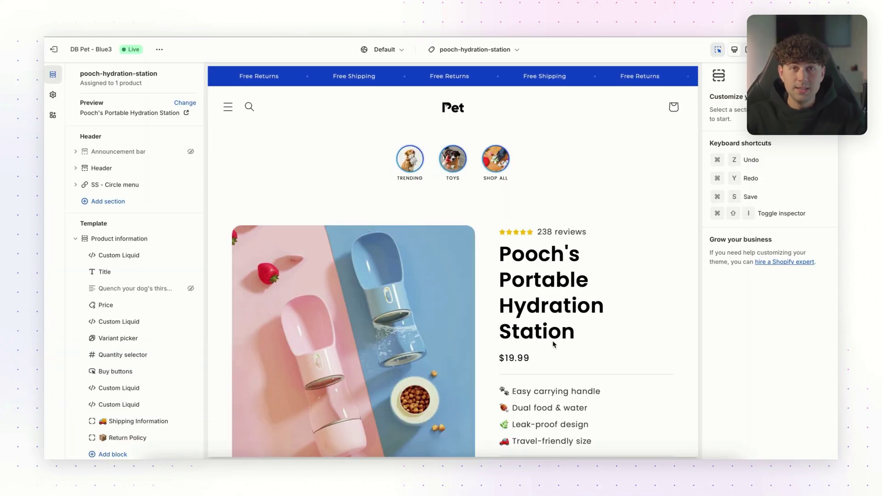
scroll(554, 345, "down", 2)
scroll(554, 345, "down", 5)
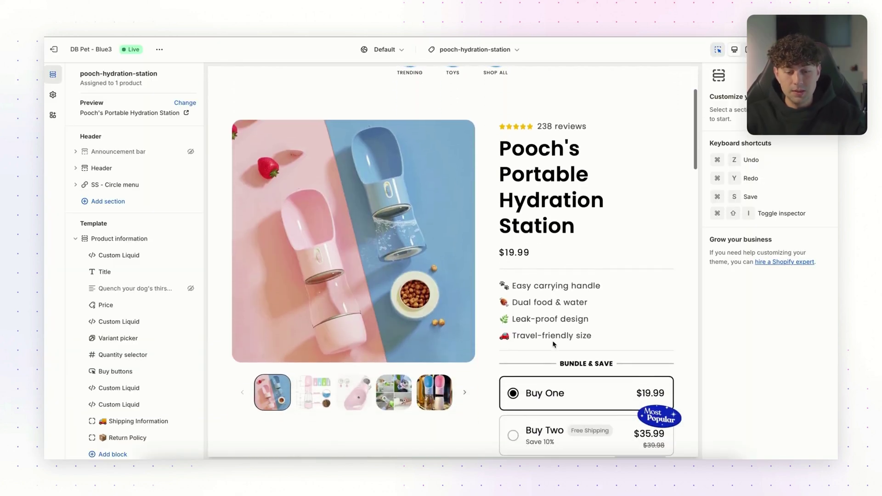
scroll(554, 344, "down", 2)
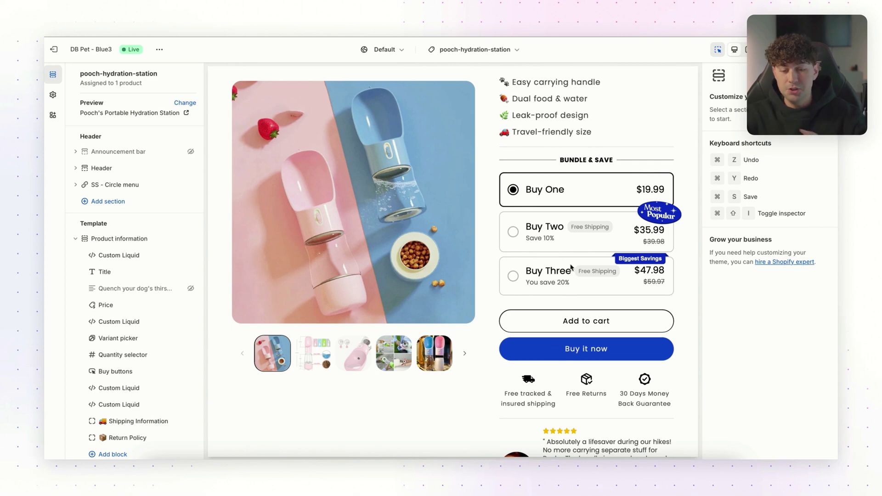
scroll(571, 269, "down", 1)
scroll(571, 268, "down", 1)
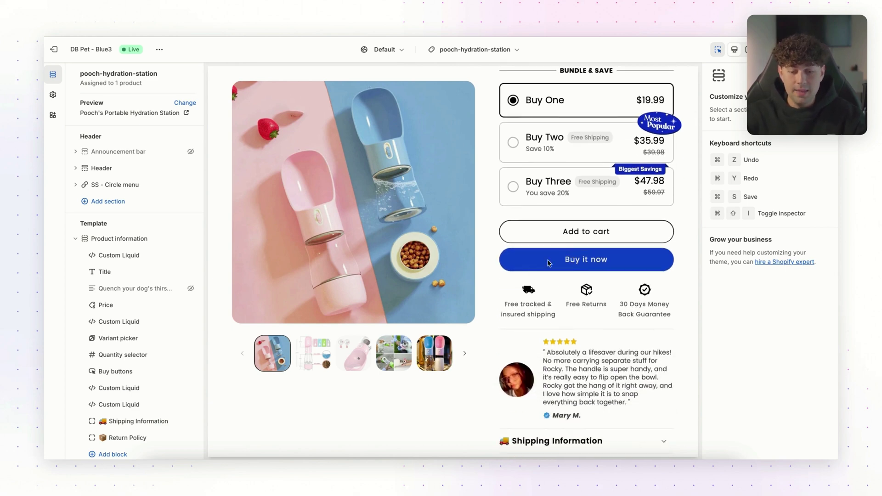
scroll(558, 263, "down", 1)
scroll(557, 262, "up", 10)
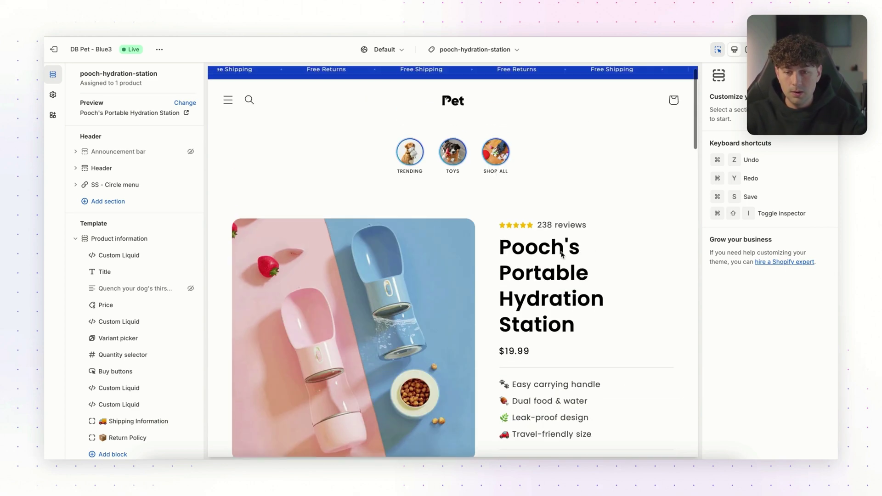
Switch the theme editor to mobile preview and scroll through the Bundle & Save tiers above the purchase buttons.
left_click(751, 49)
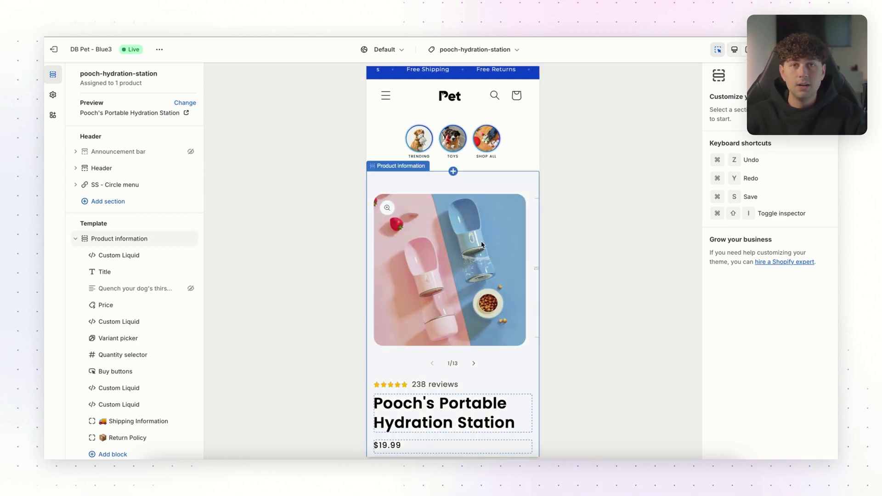
scroll(482, 244, "down", 1)
scroll(482, 245, "down", 6)
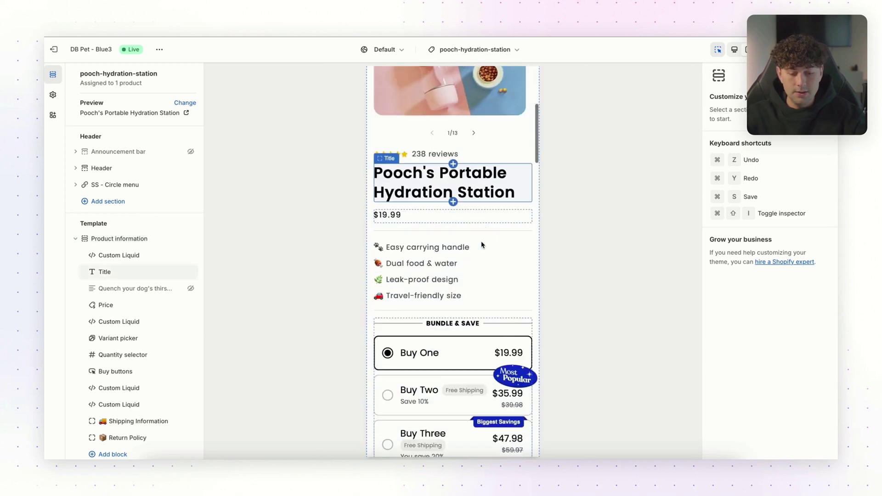
scroll(455, 227, "down", 1)
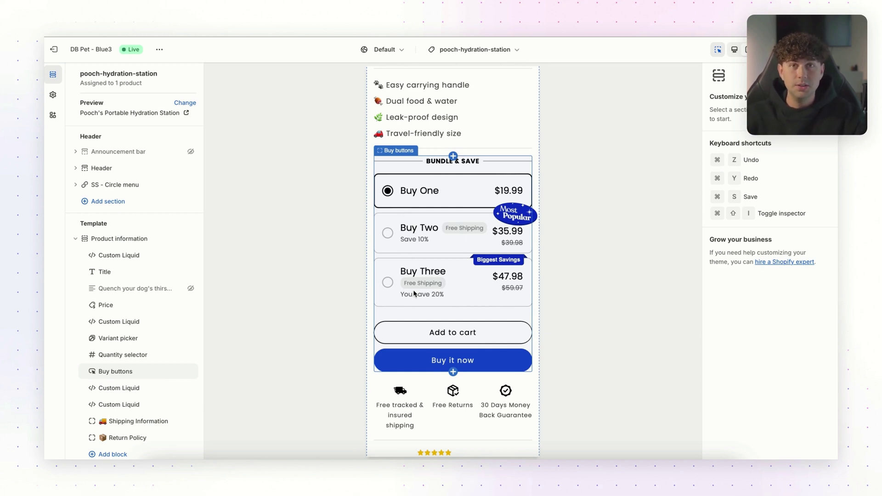
scroll(413, 294, "down", 10)
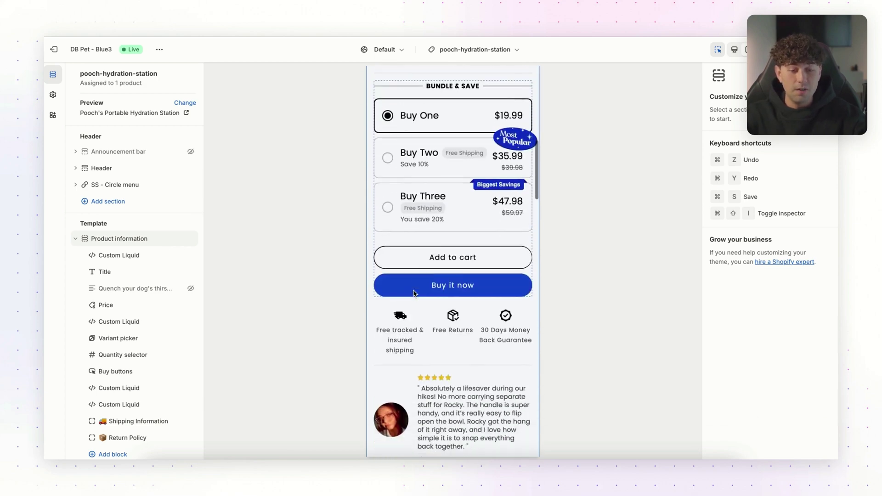
scroll(414, 294, "down", 7)
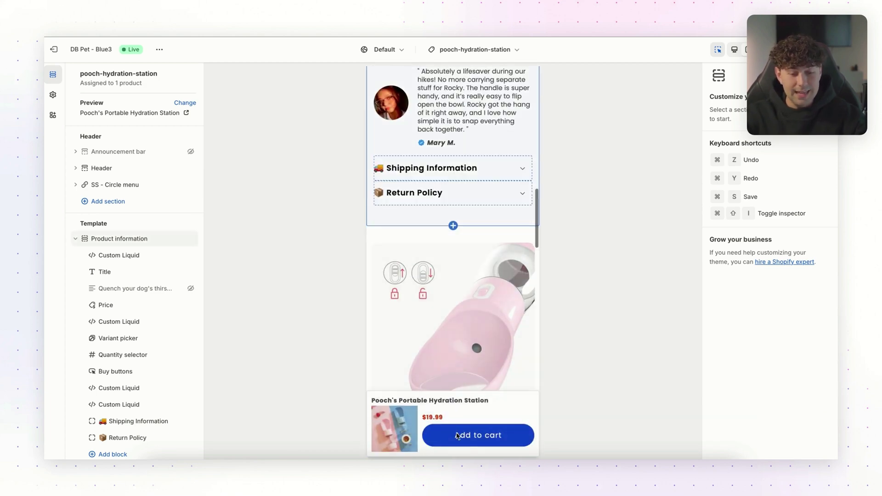
scroll(452, 179, "up", 2)
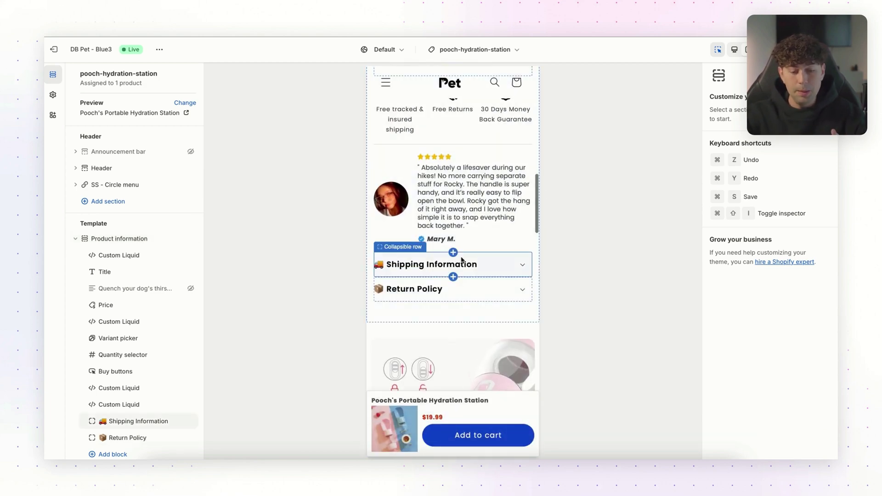
scroll(462, 260, "up", 10)
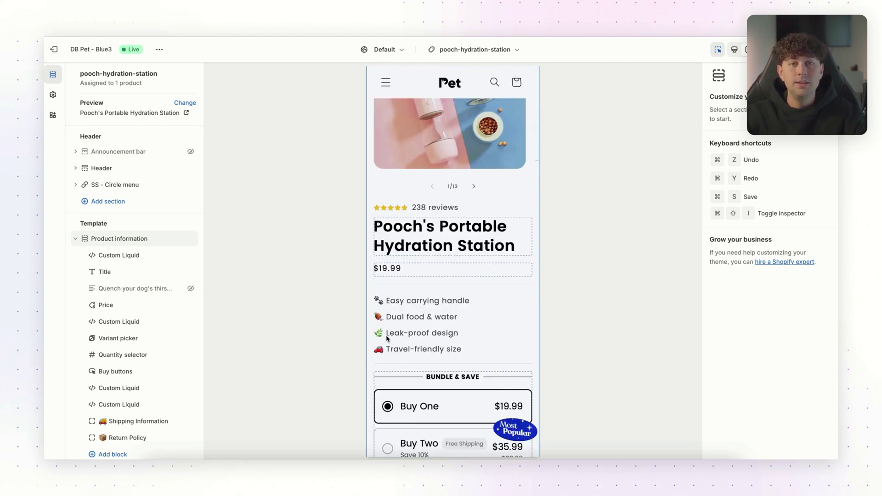
scroll(459, 294, "up", 5)
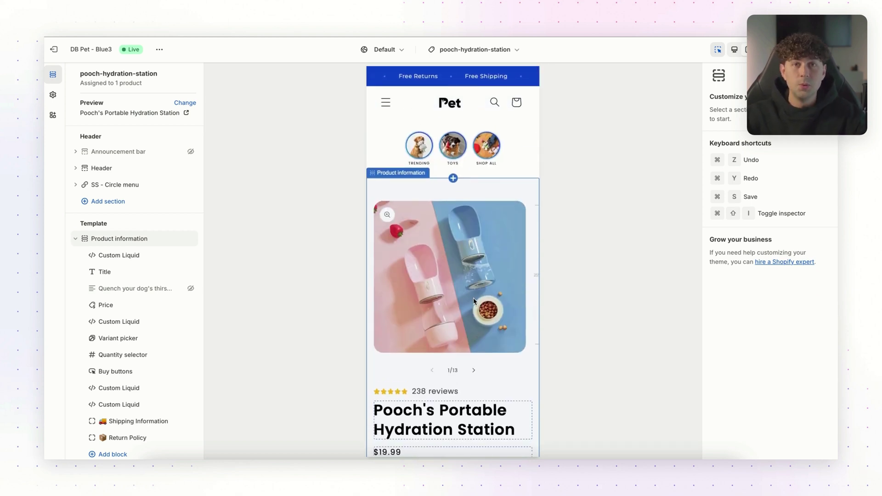